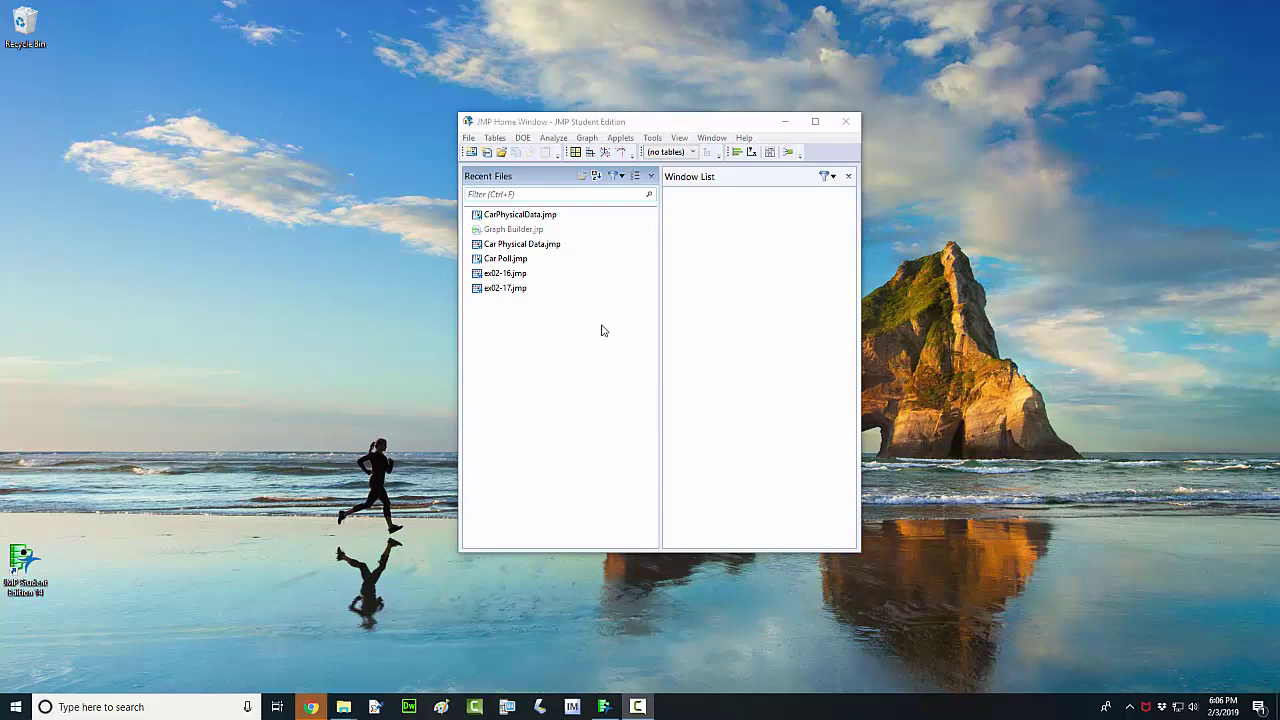
# Open CarPhysicalData.jmp, scroll through its 116 car rows maximized, then restore the window size.
pyautogui.doubleClick(505, 216)
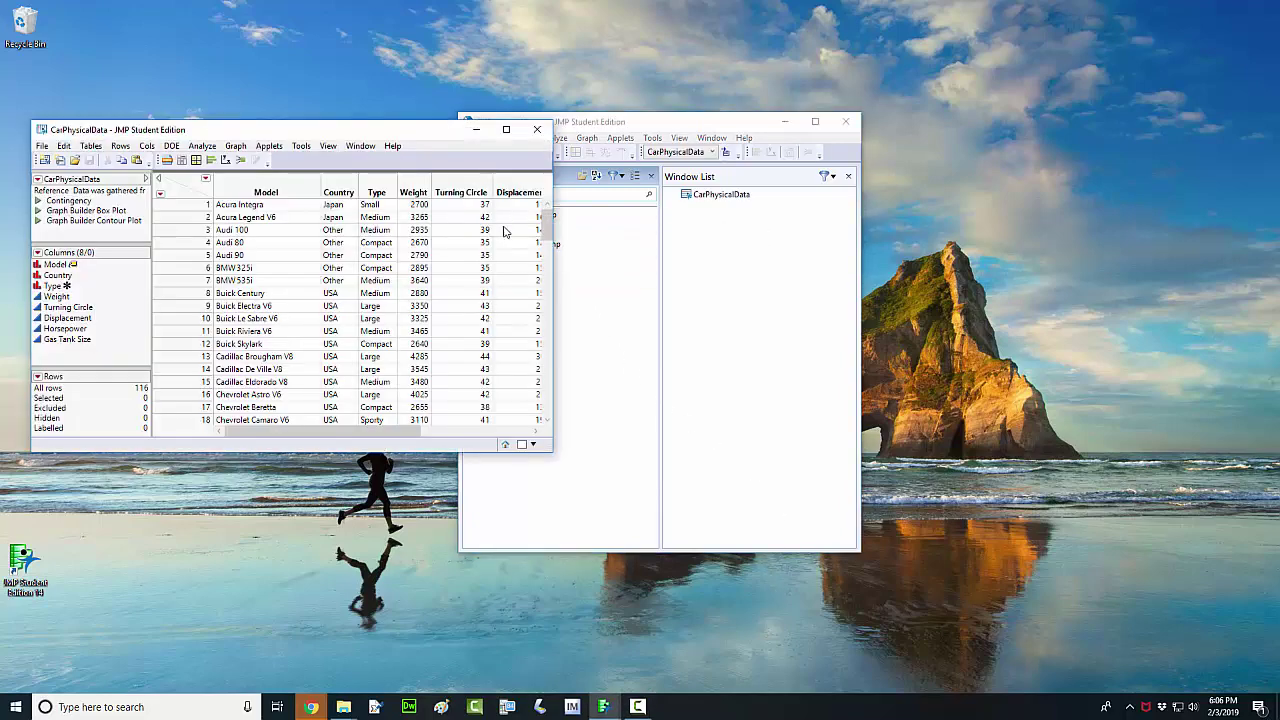
pyautogui.click(506, 129)
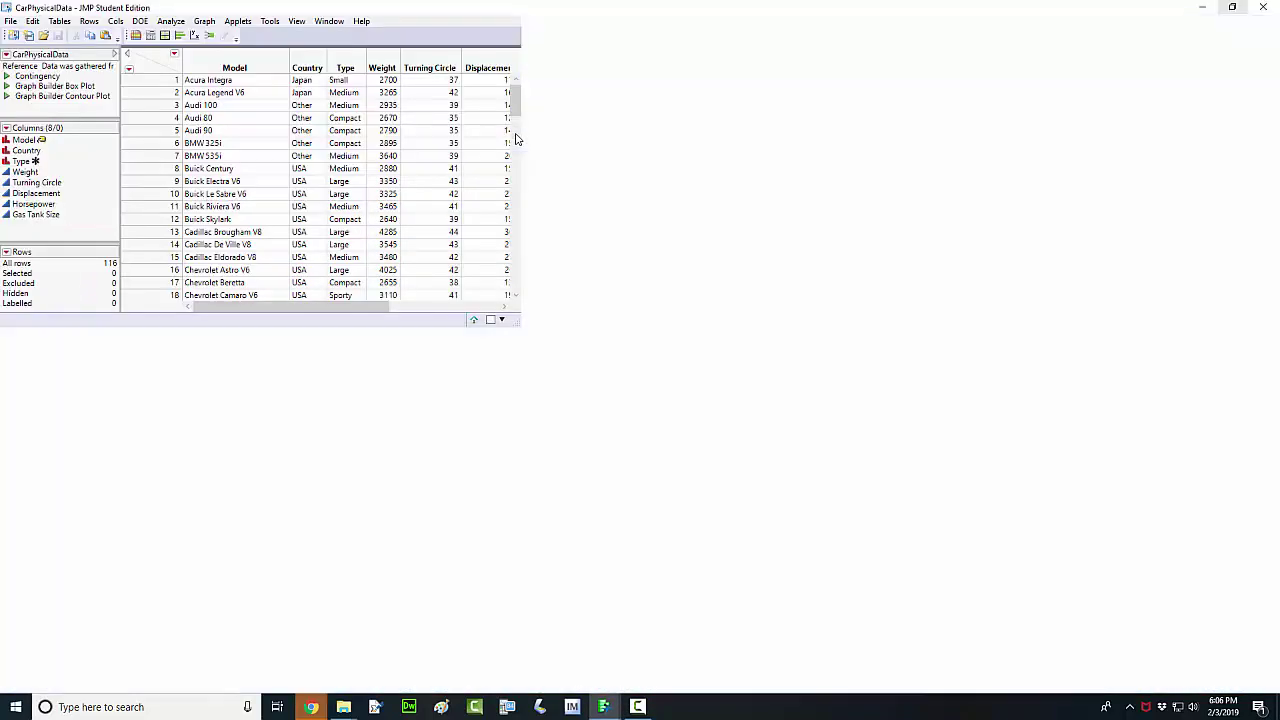
pyautogui.scroll(-1, 510, 385)
pyautogui.scroll(-20, 510, 385)
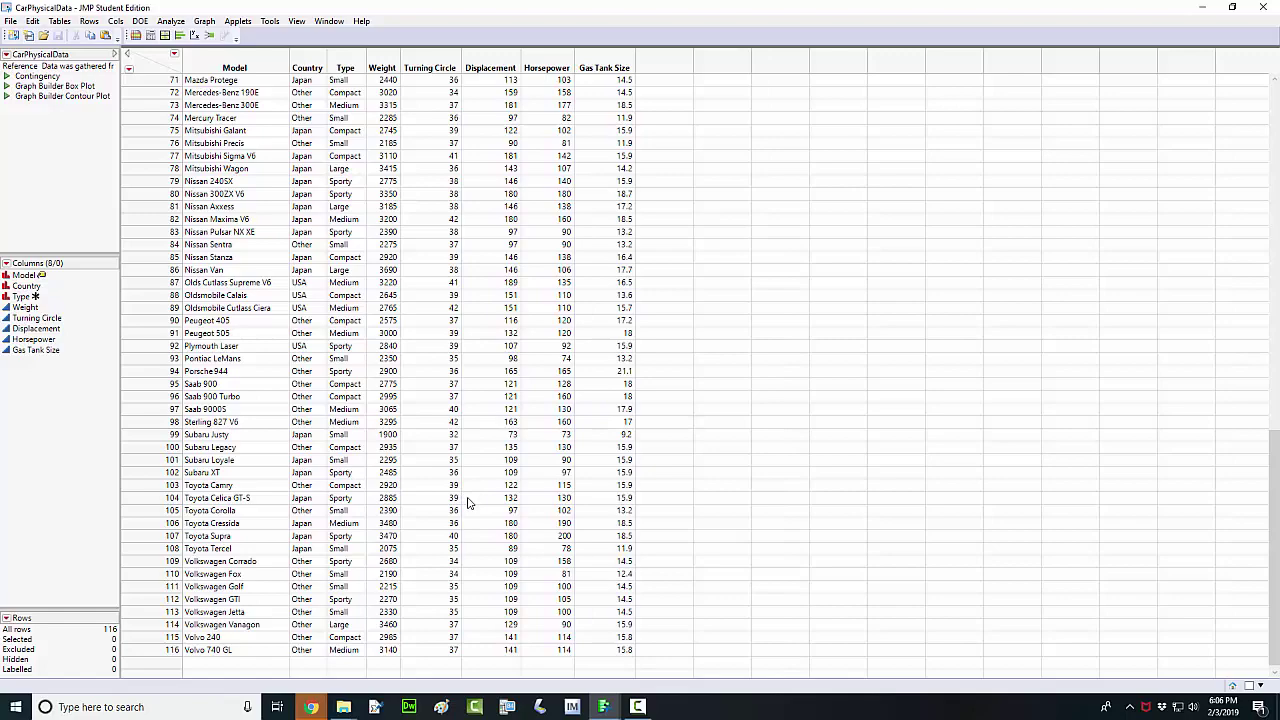
pyautogui.scroll(20, 468, 503)
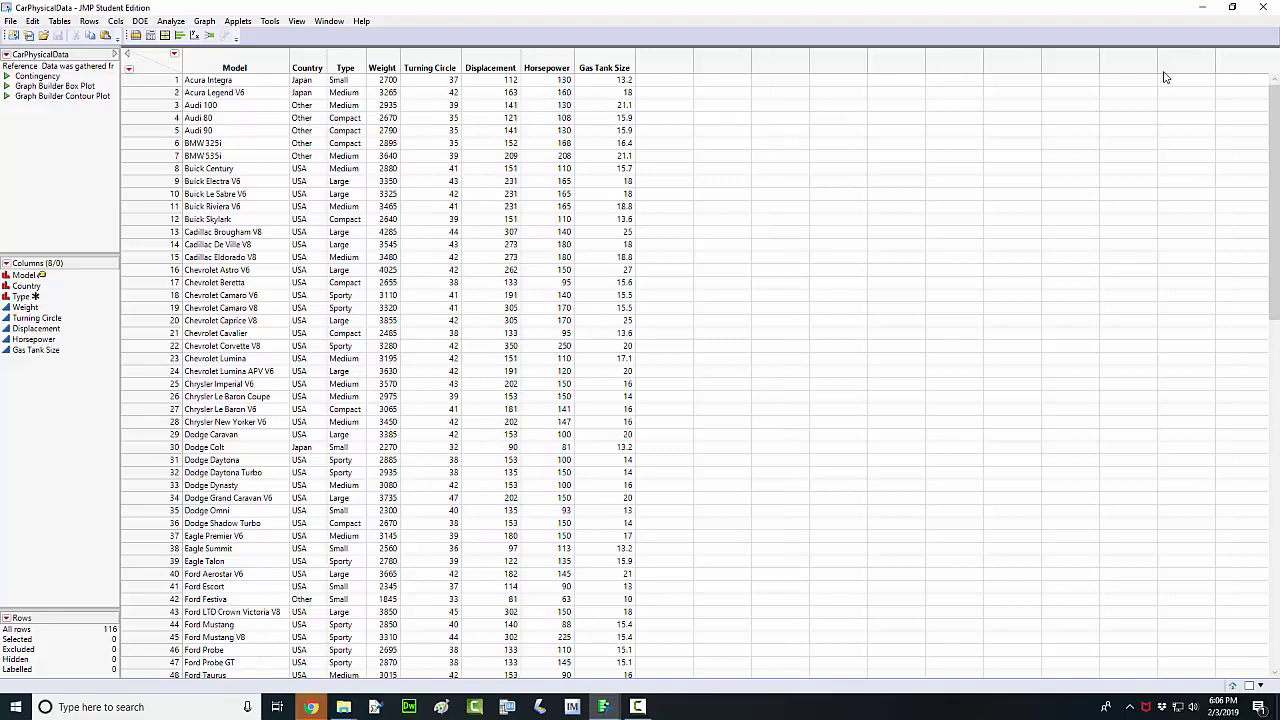
pyautogui.click(1232, 7)
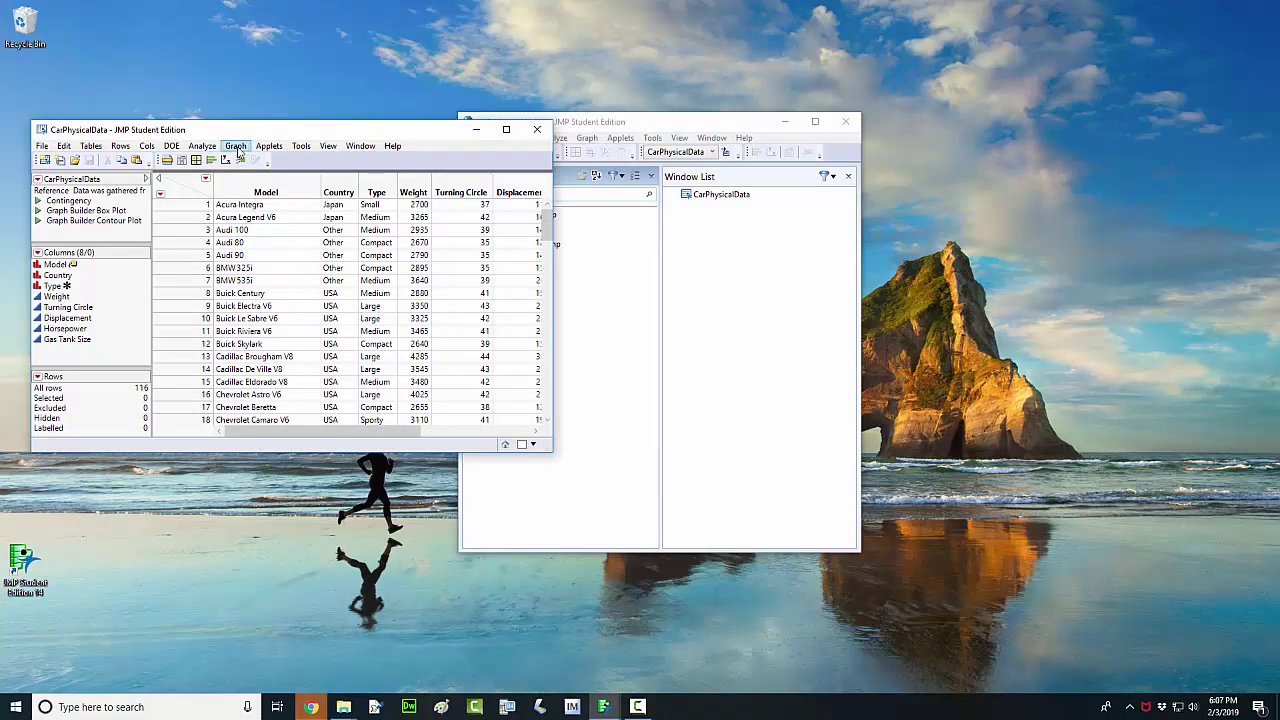
# Start a Graph Builder beside the table and plot Weight along the X axis.
pyautogui.click(238, 147)
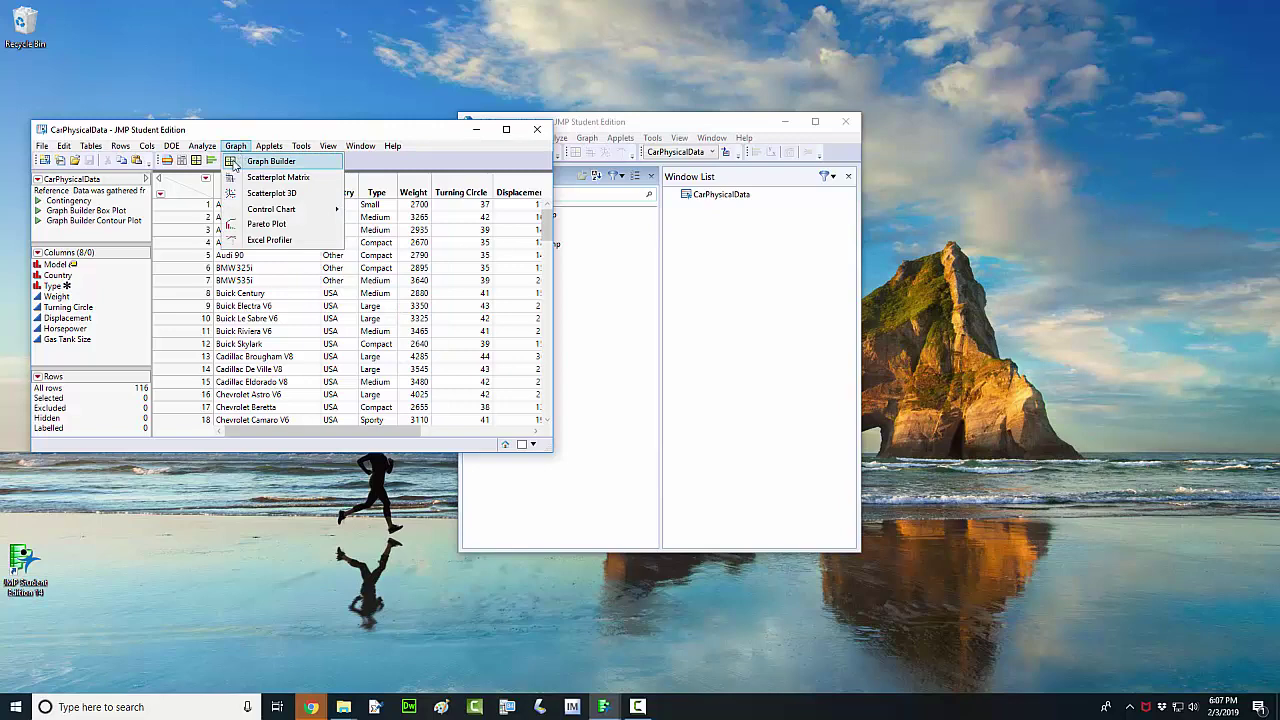
pyautogui.click(238, 163)
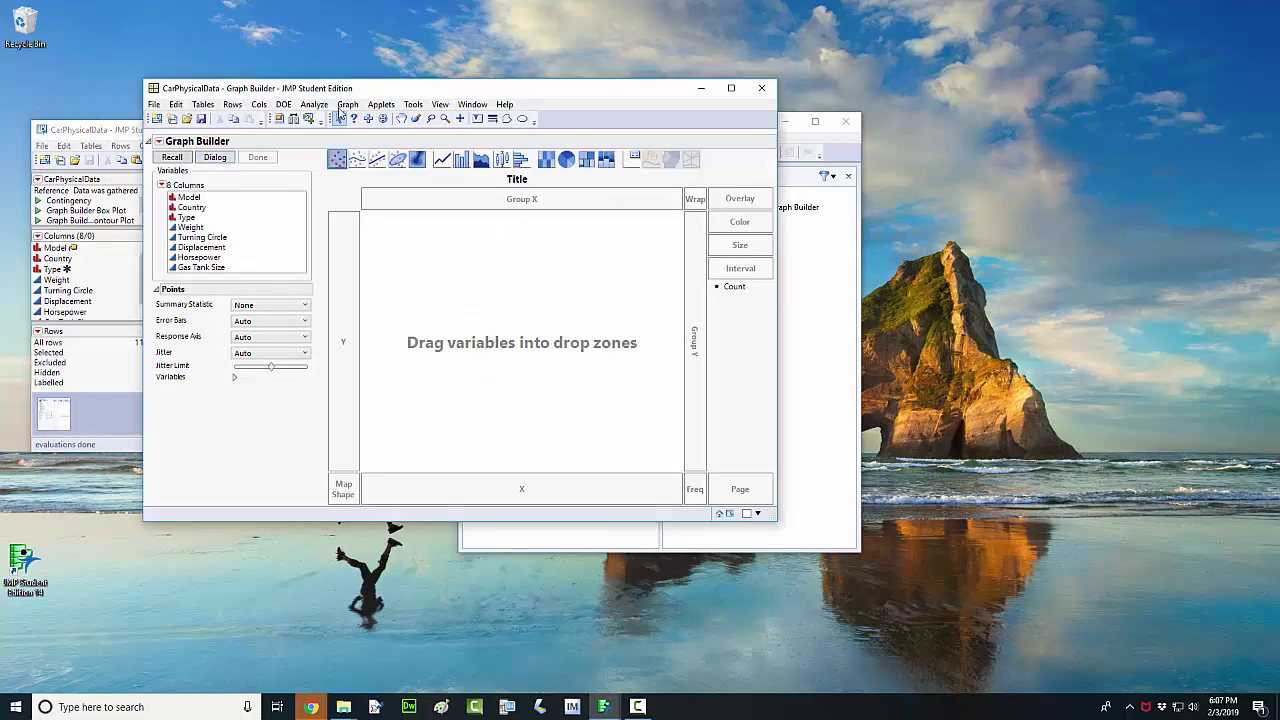
pyautogui.moveTo(355, 91); pyautogui.dragTo(562, 128)
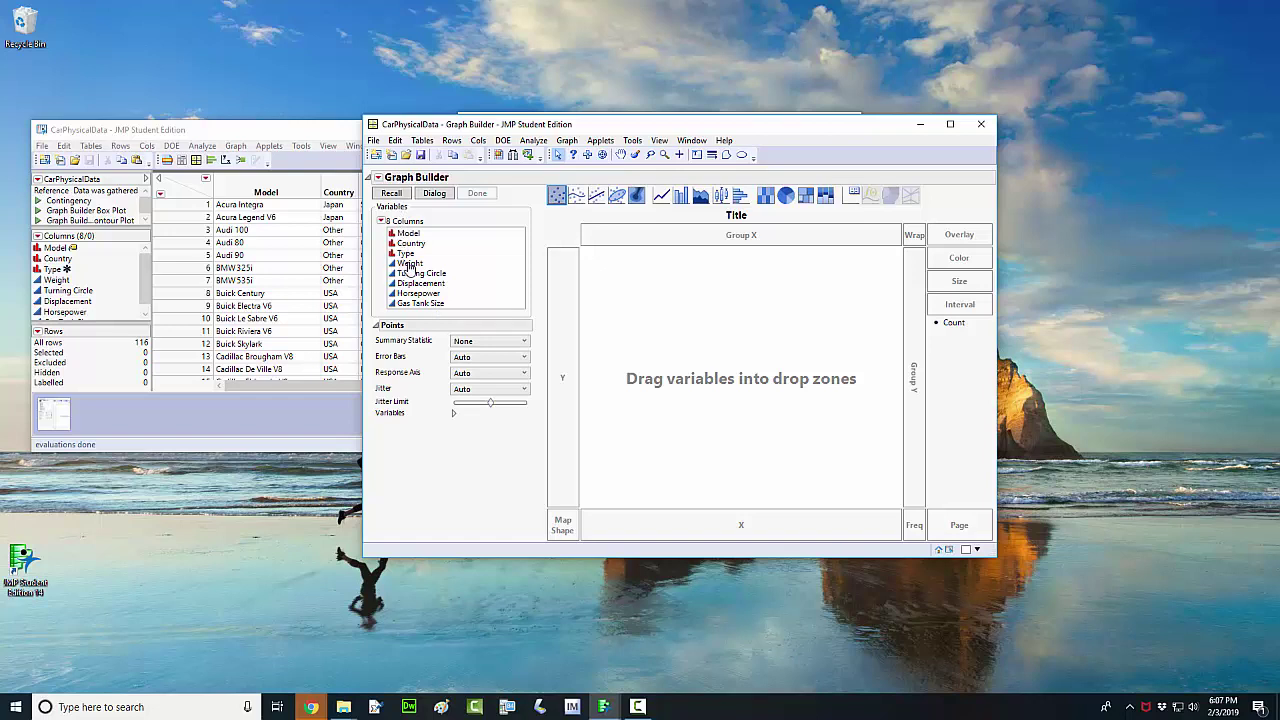
pyautogui.moveTo(410, 263); pyautogui.dragTo(656, 524)
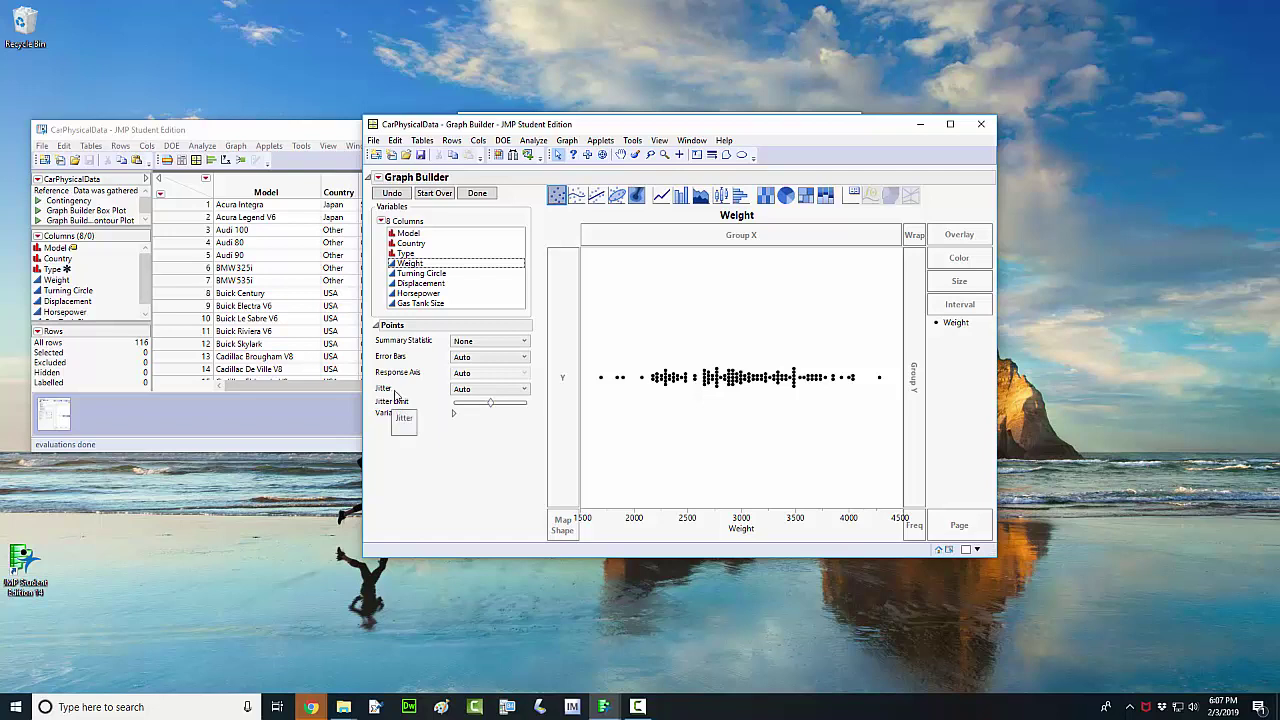
pyautogui.click(465, 393)
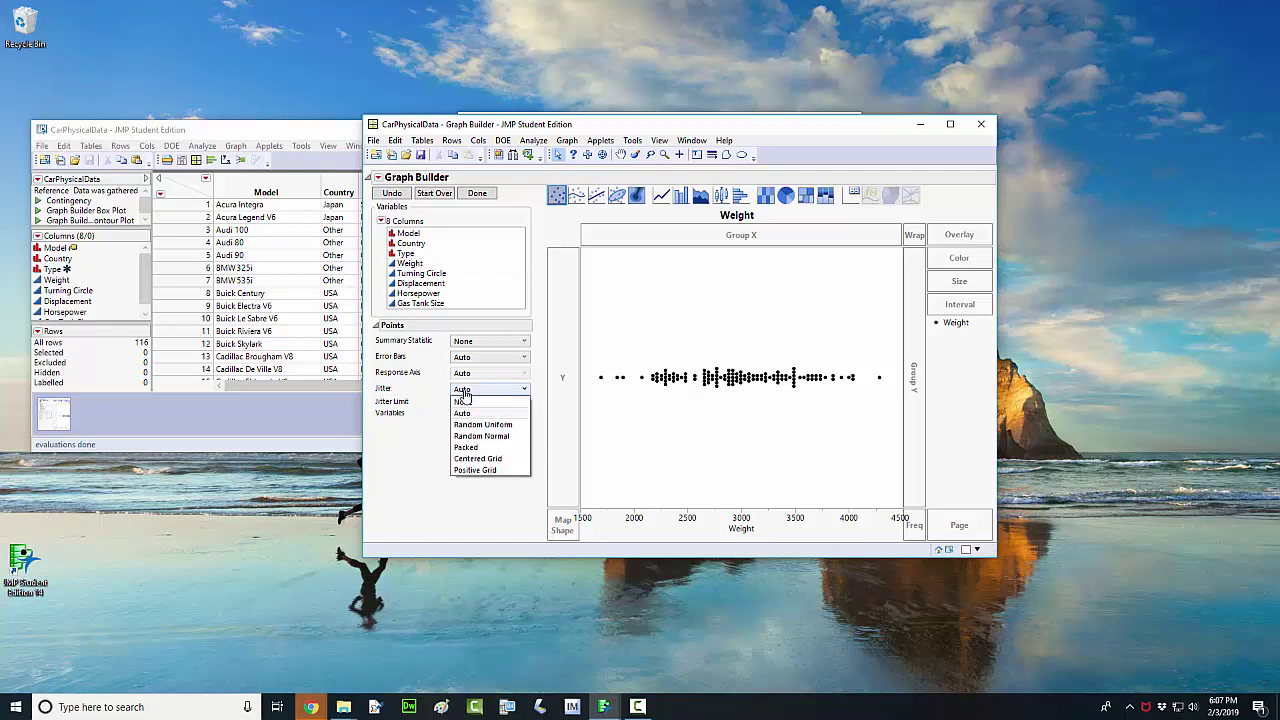
# Set the Weight points' jitter to Positive Grid and make the Graph Builder window shorter.
pyautogui.click(466, 470)
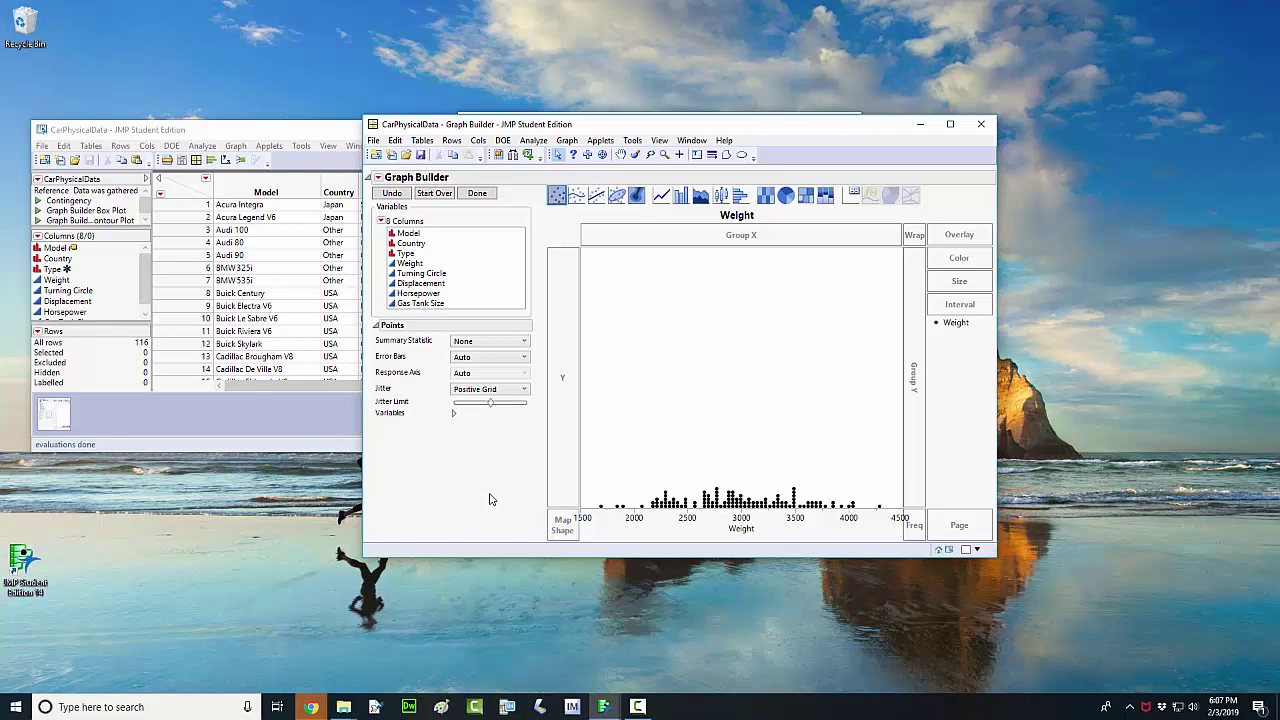
pyautogui.moveTo(729, 562); pyautogui.dragTo(731, 429)
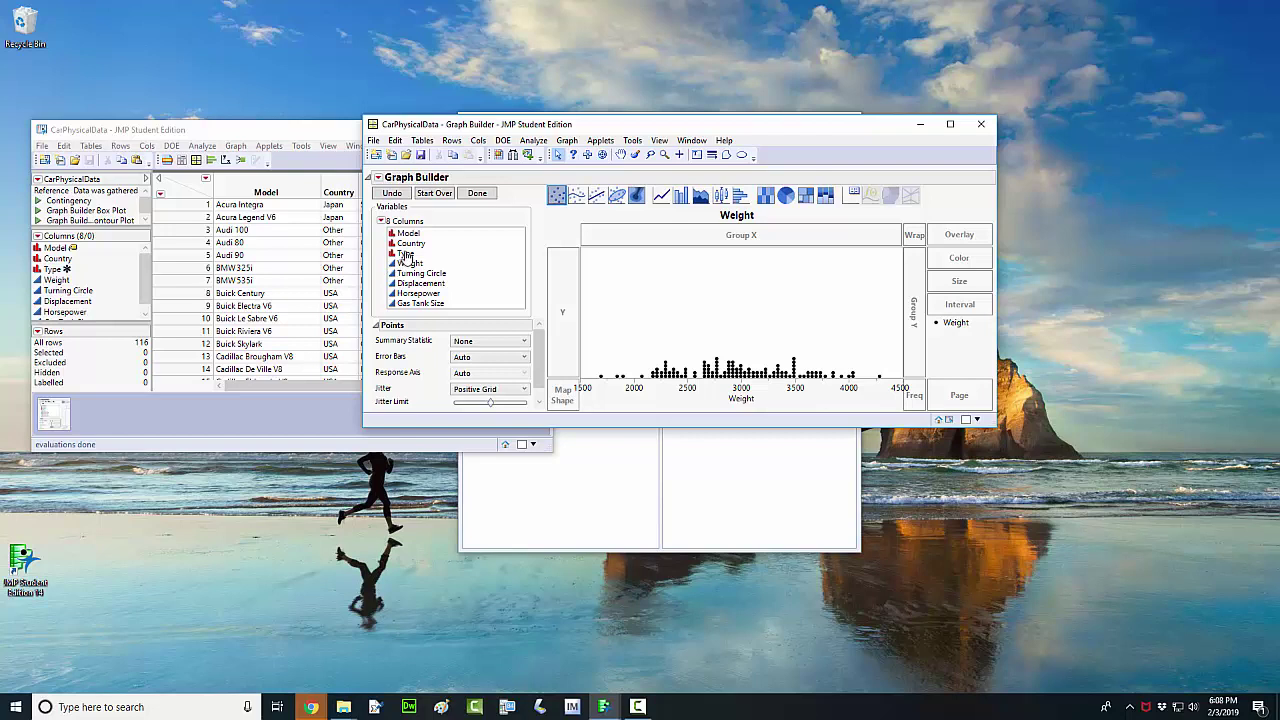
# Color the Weight dots by Type, adding a legend for Sporty, Small, Compact, Medium and Large.
pyautogui.moveTo(405, 256); pyautogui.dragTo(955, 261)
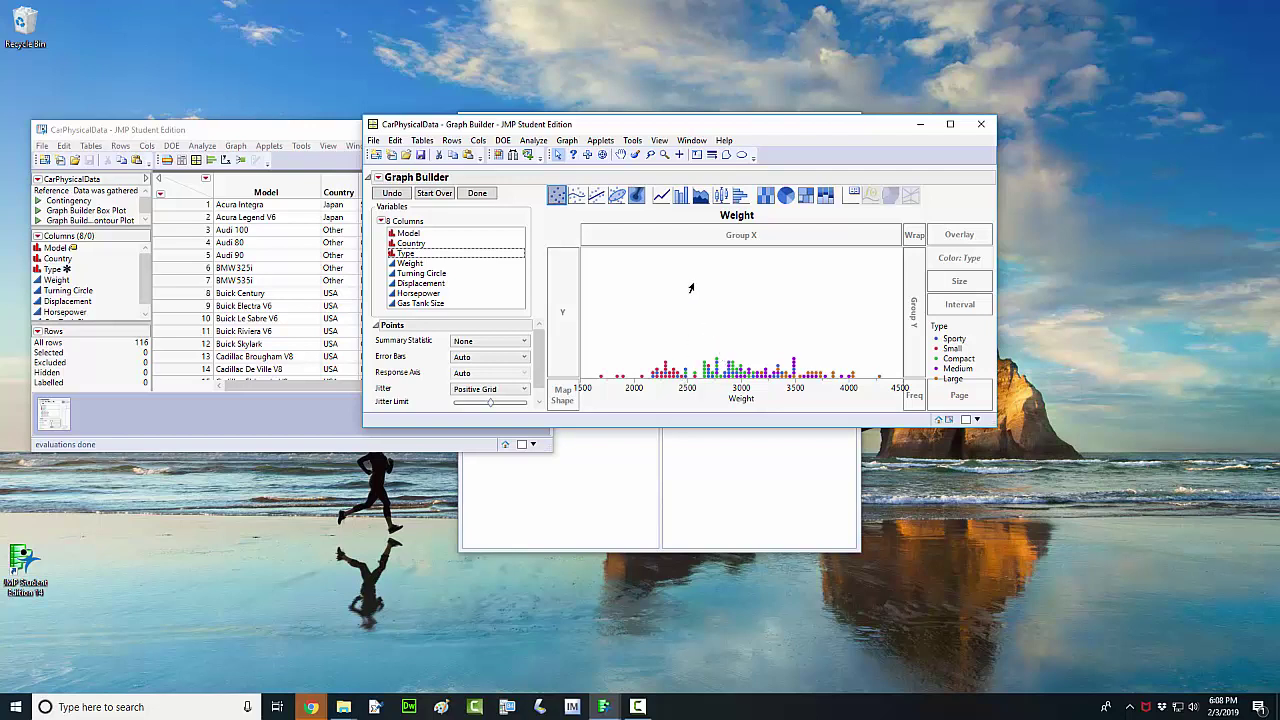
pyautogui.click(634, 141)
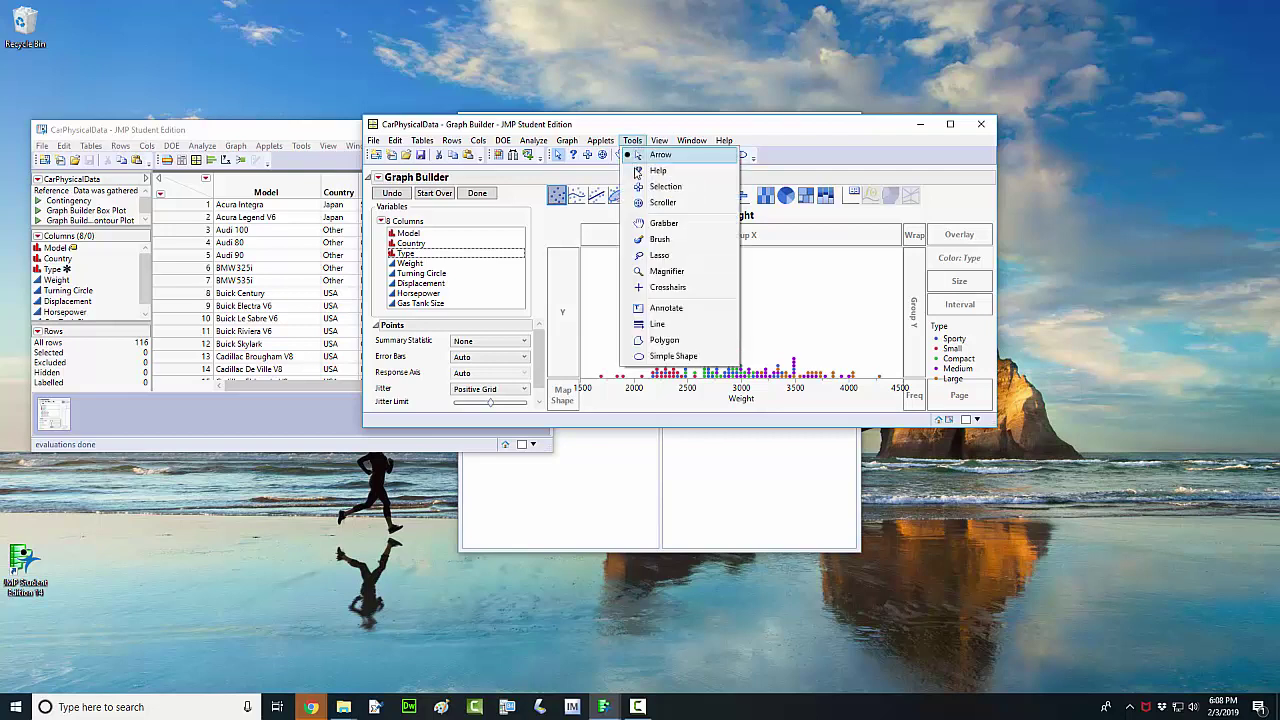
# Place a text annotation reading 'graph by' plus the author's name above the dots.
pyautogui.click(658, 307)
pyautogui.click(626, 277)
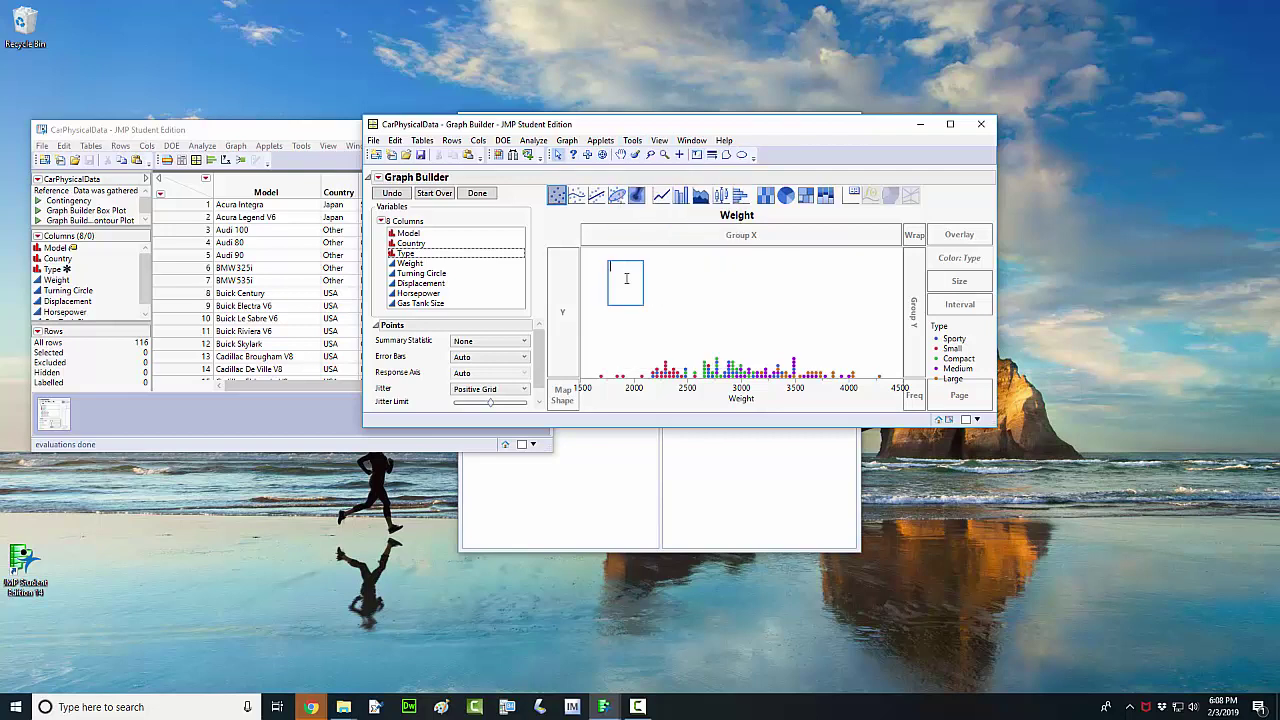
pyautogui.write('graph by tim')
pyautogui.click(697, 307)
# Change the Weight axis label font to Bold, size 11.
pyautogui.rightClick(731, 403)
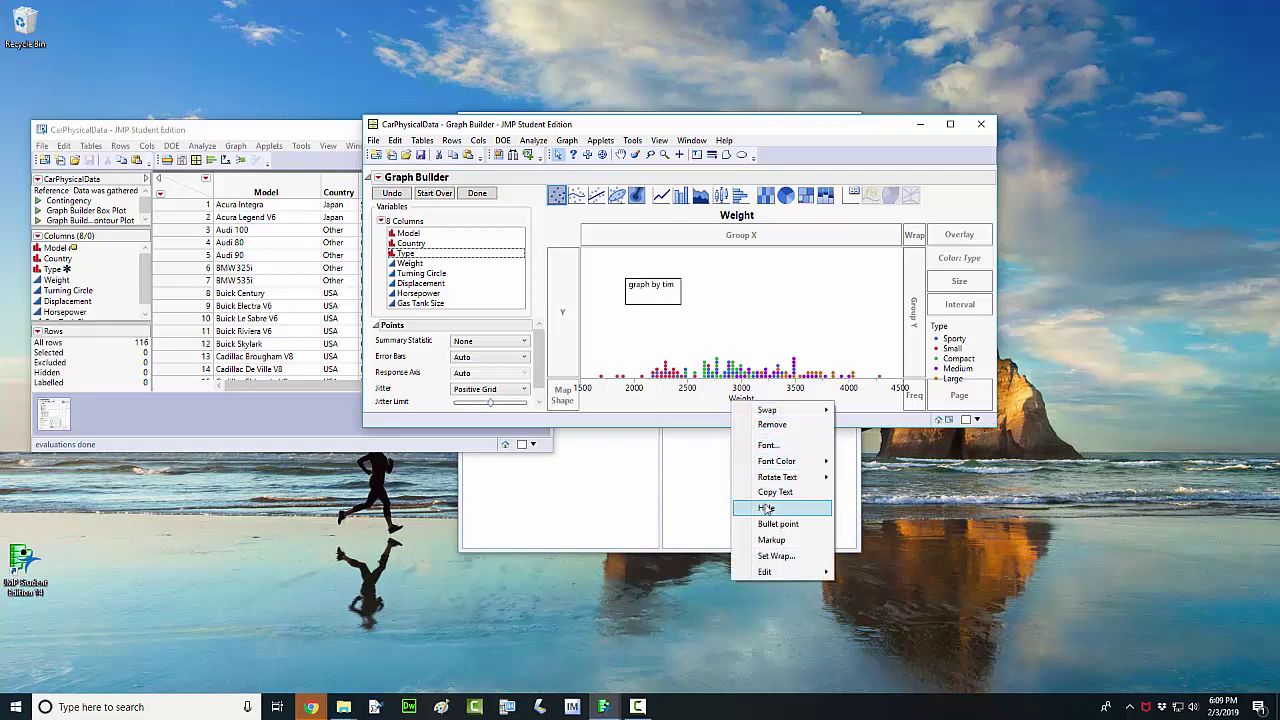
pyautogui.click(766, 445)
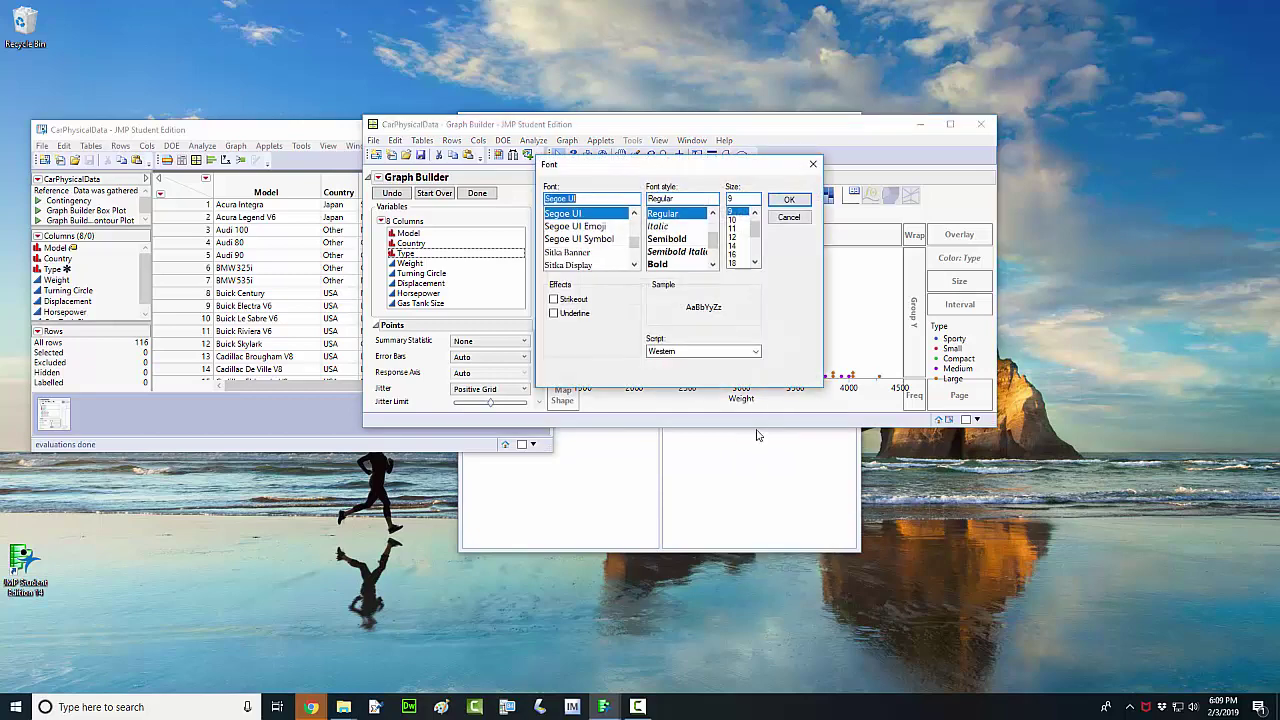
pyautogui.click(676, 264)
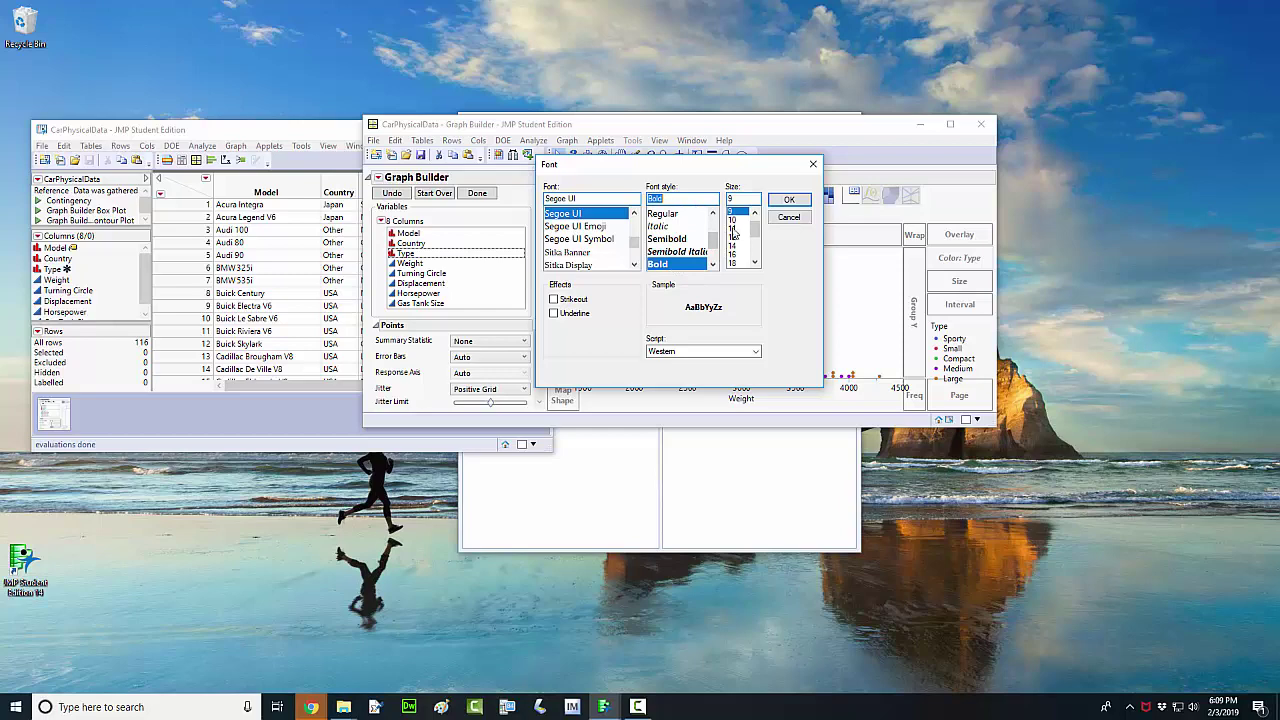
pyautogui.click(737, 229)
pyautogui.click(788, 199)
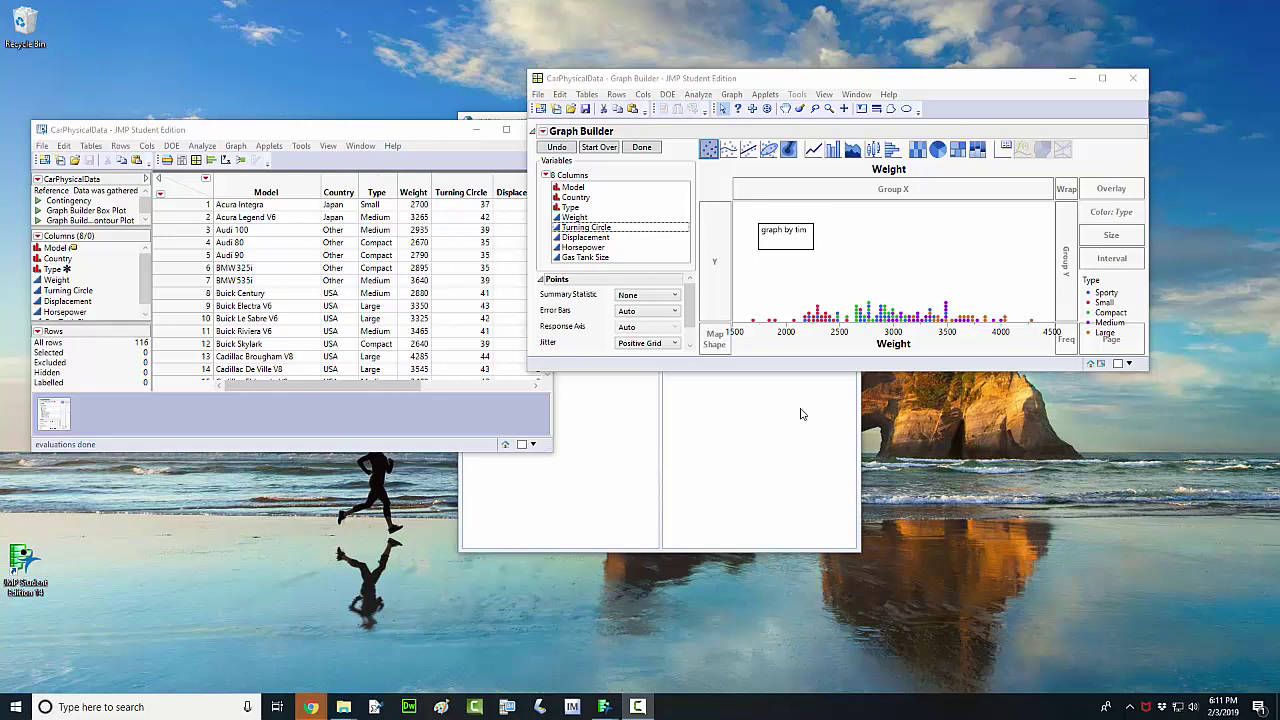
# Save the report as PNG 'Graph Builder' in the Examples folder, opening it after saving.
pyautogui.click(538, 95)
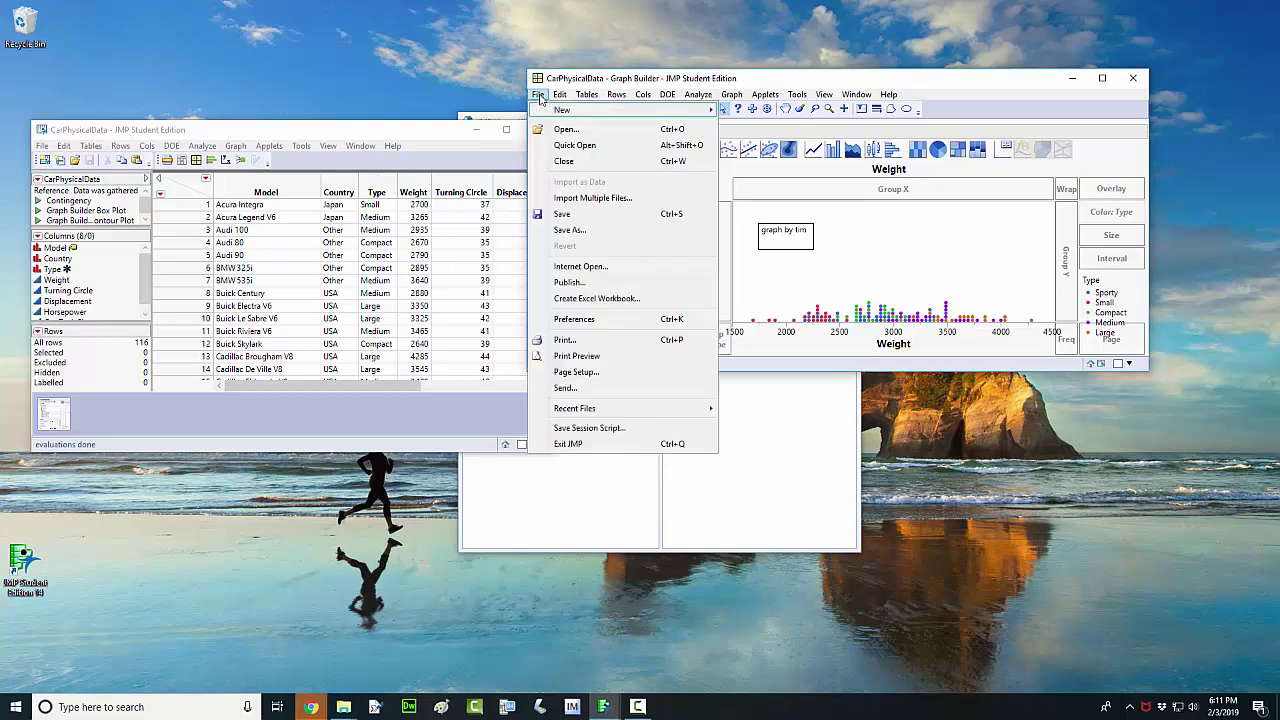
pyautogui.click(566, 229)
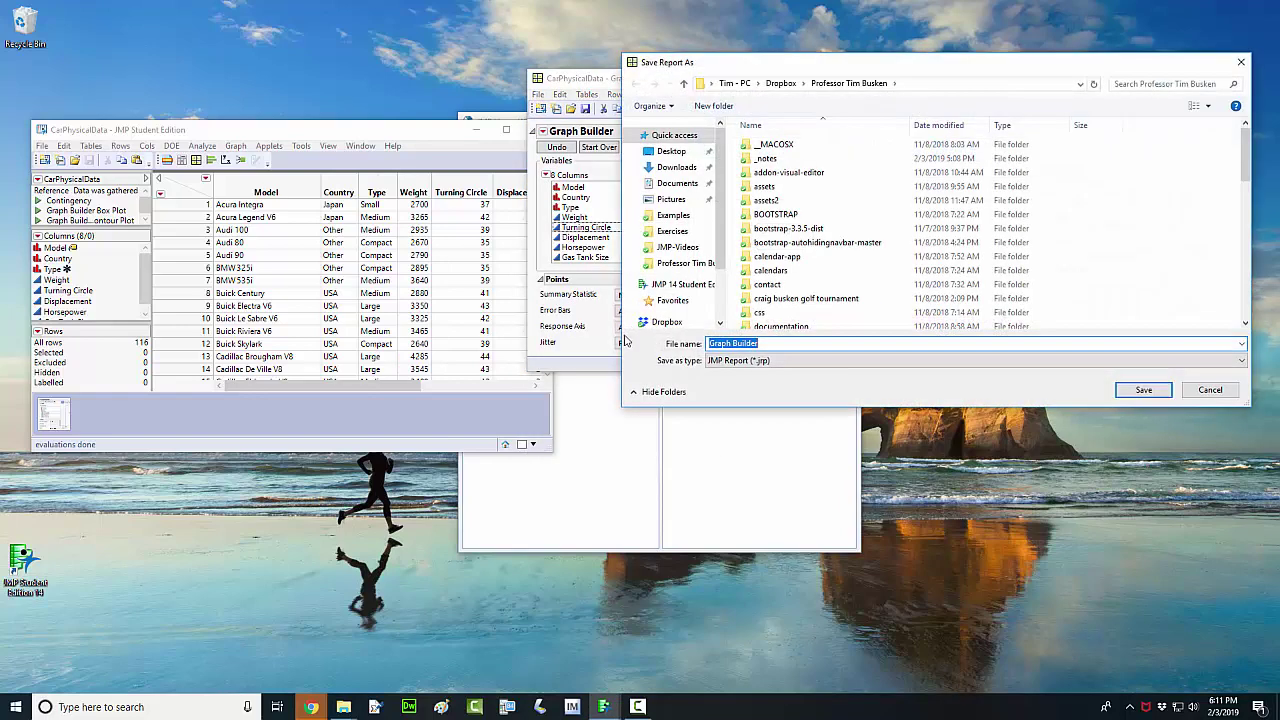
pyautogui.click(742, 364)
pyautogui.click(745, 362)
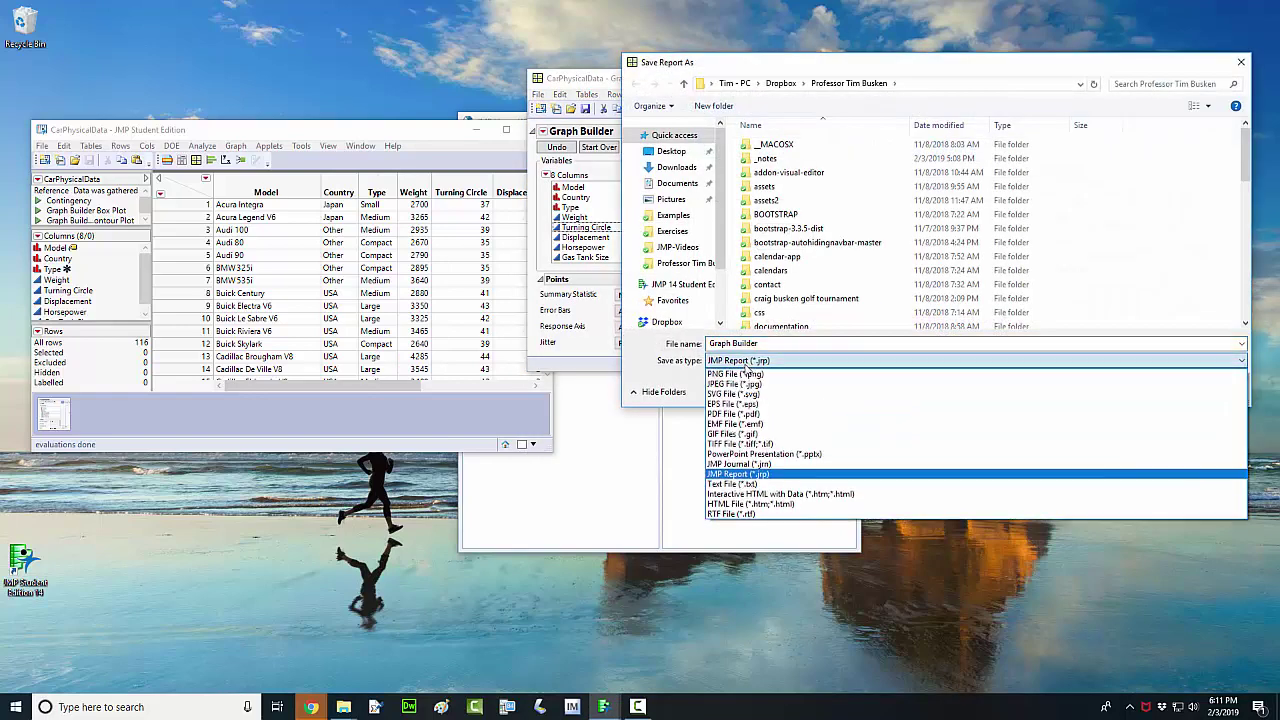
pyautogui.click(742, 376)
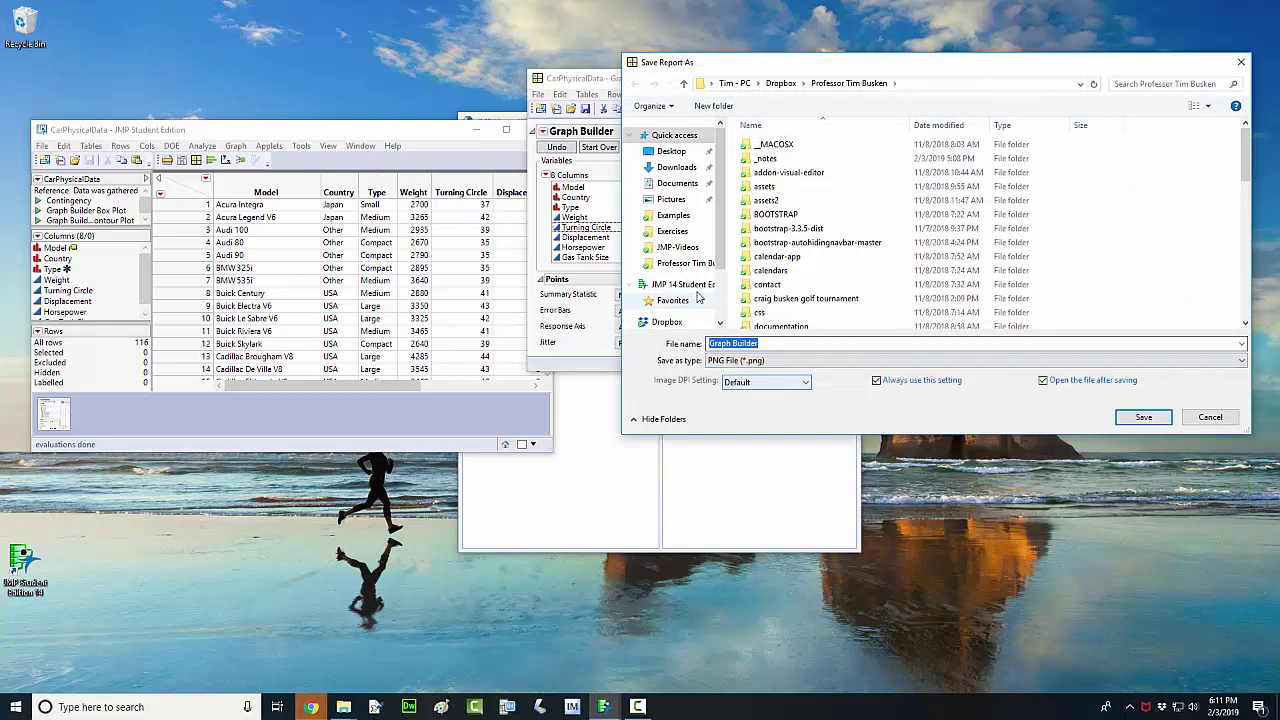
pyautogui.click(670, 217)
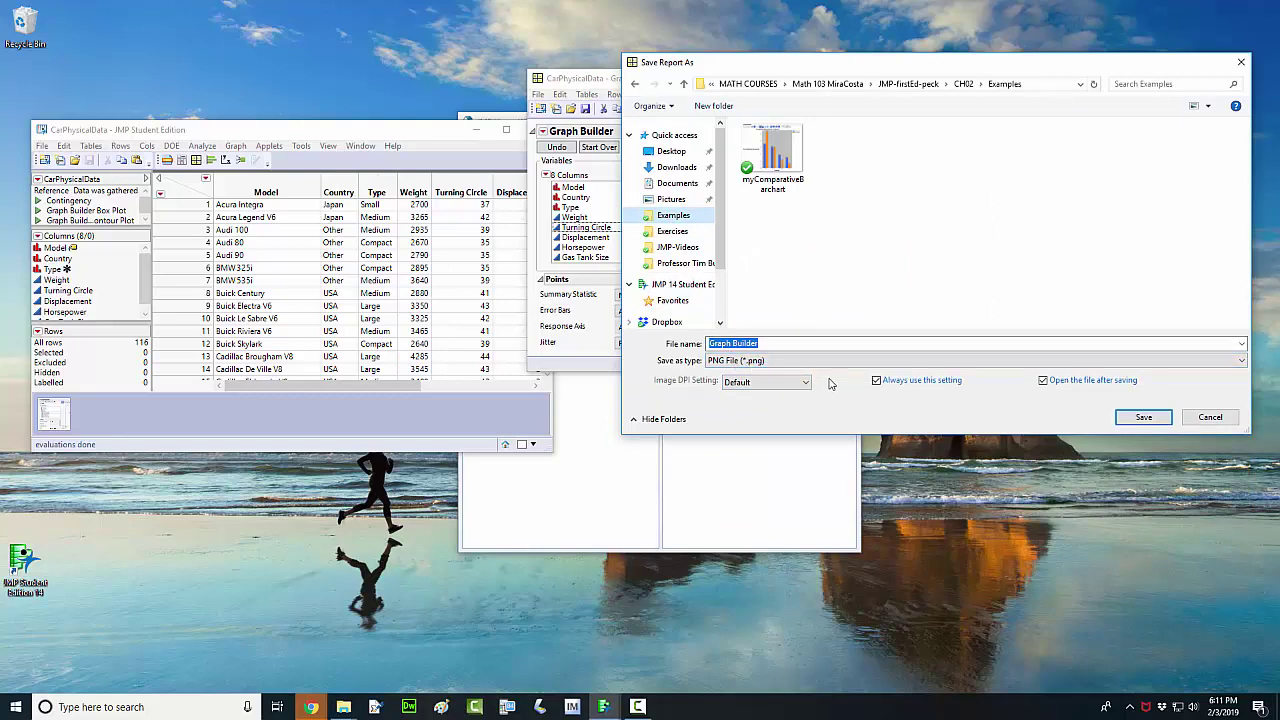
pyautogui.click(1128, 420)
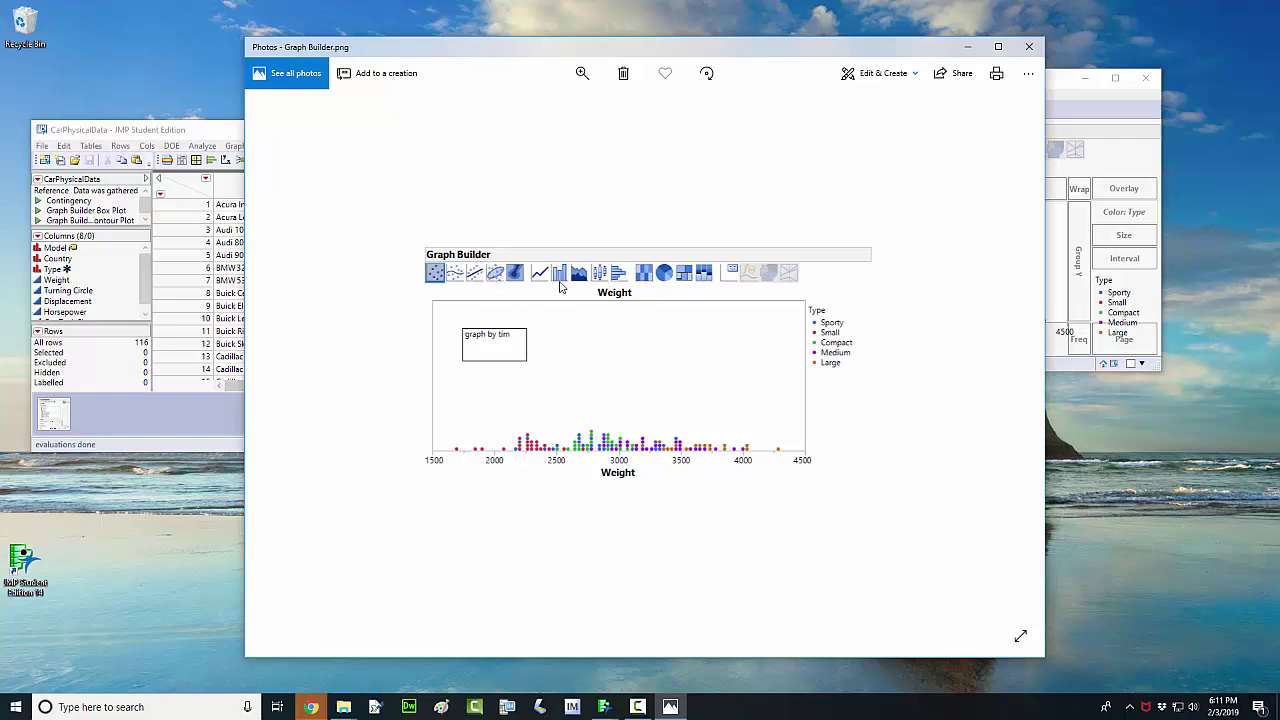
# Crop the Graph Builder header and toolbar off the image's top in Photos, then close Photos.
pyautogui.click(851, 84)
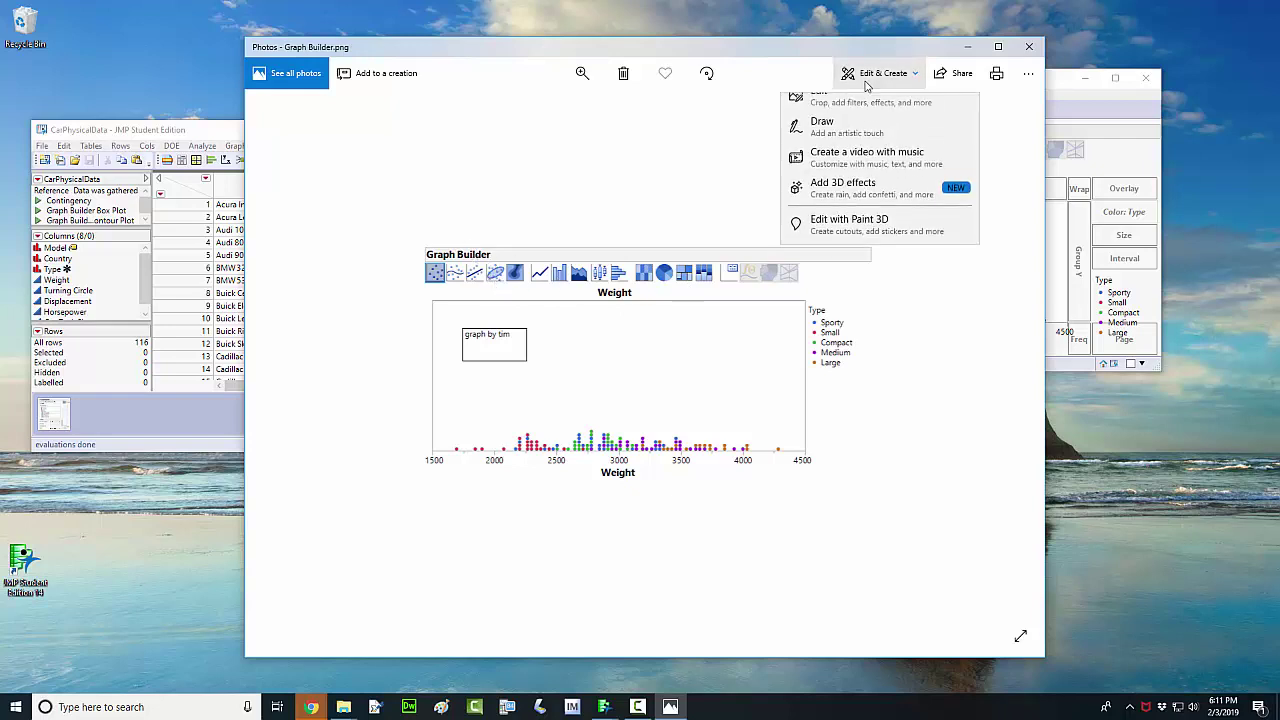
pyautogui.click(847, 112)
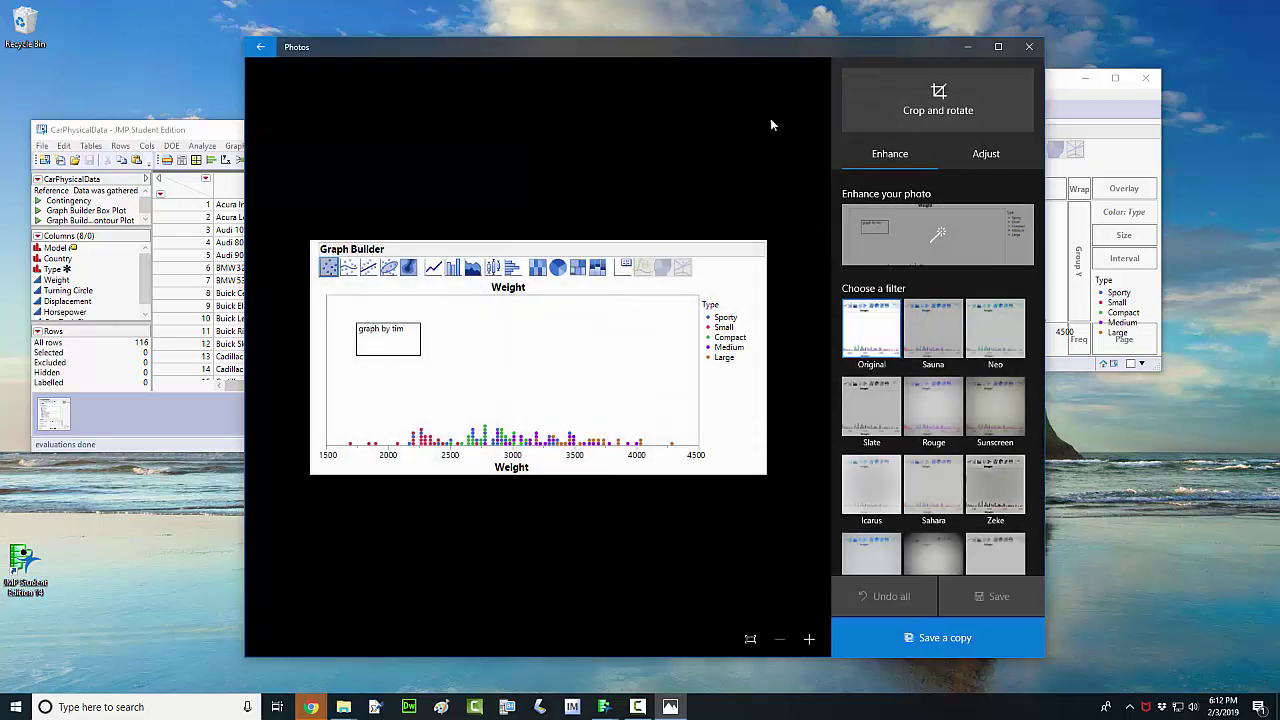
pyautogui.click(938, 100)
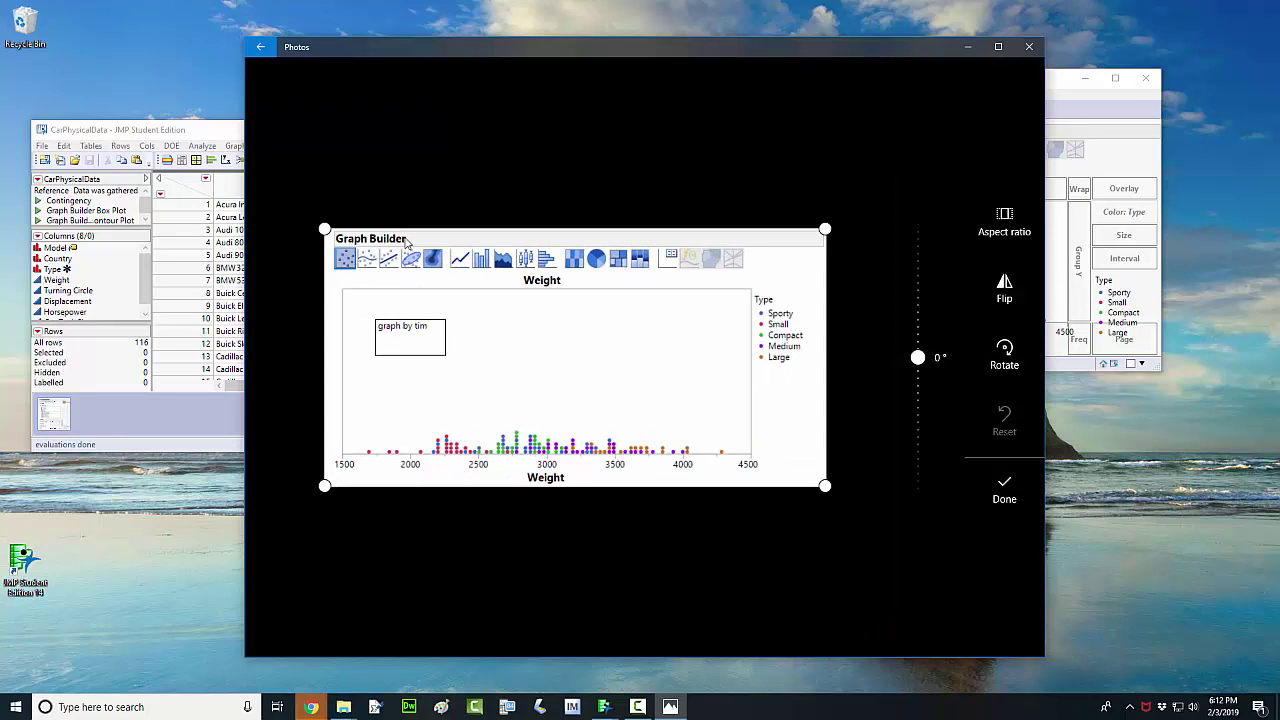
pyautogui.moveTo(410, 226); pyautogui.dragTo(410, 272)
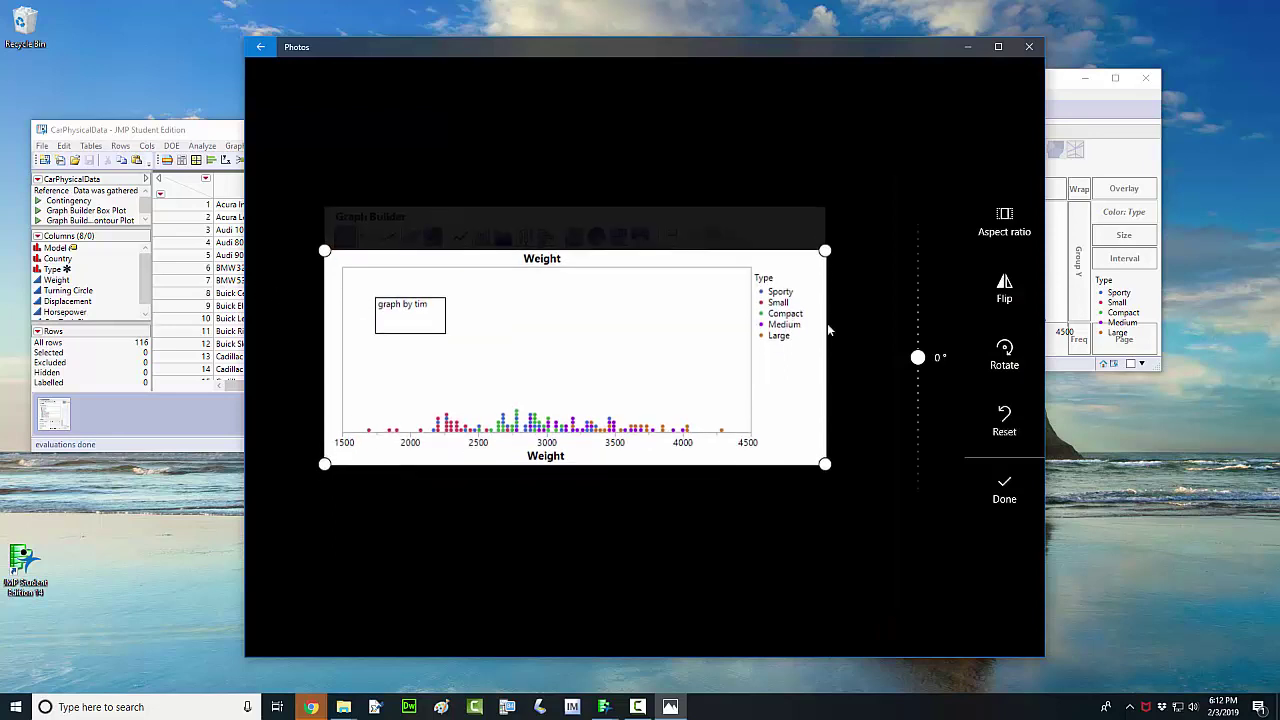
pyautogui.click(1004, 488)
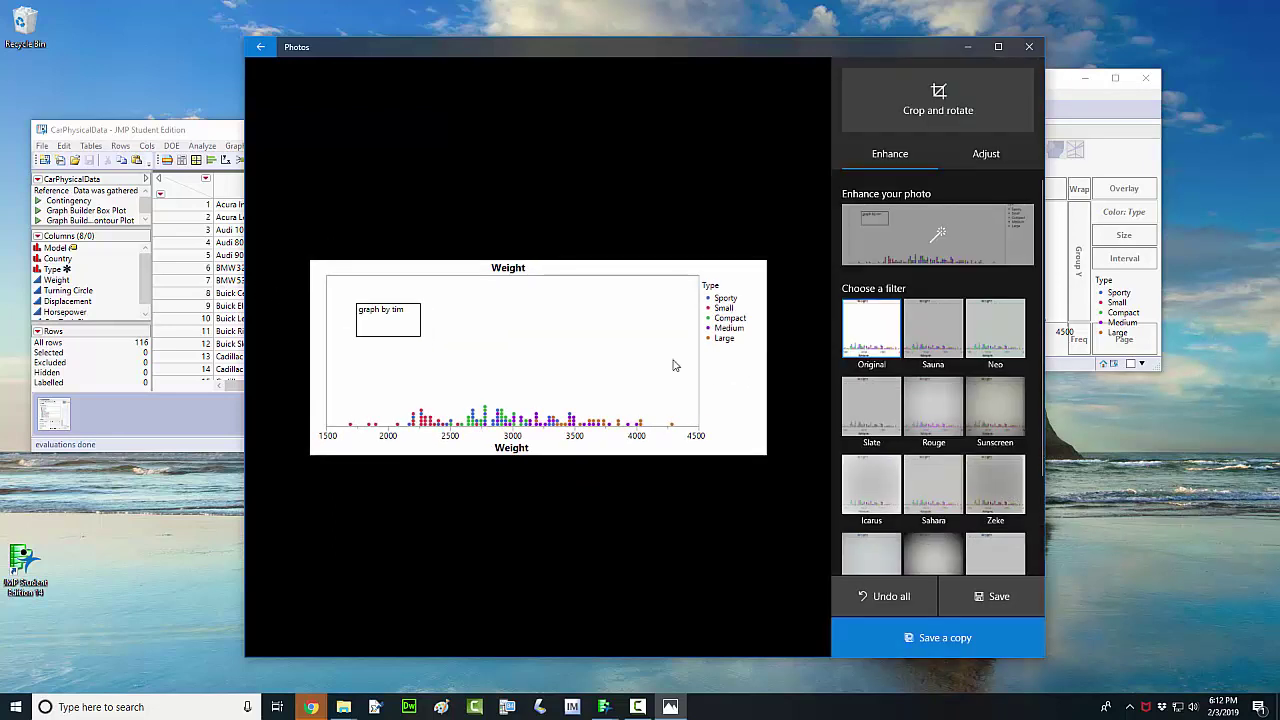
pyautogui.click(1027, 47)
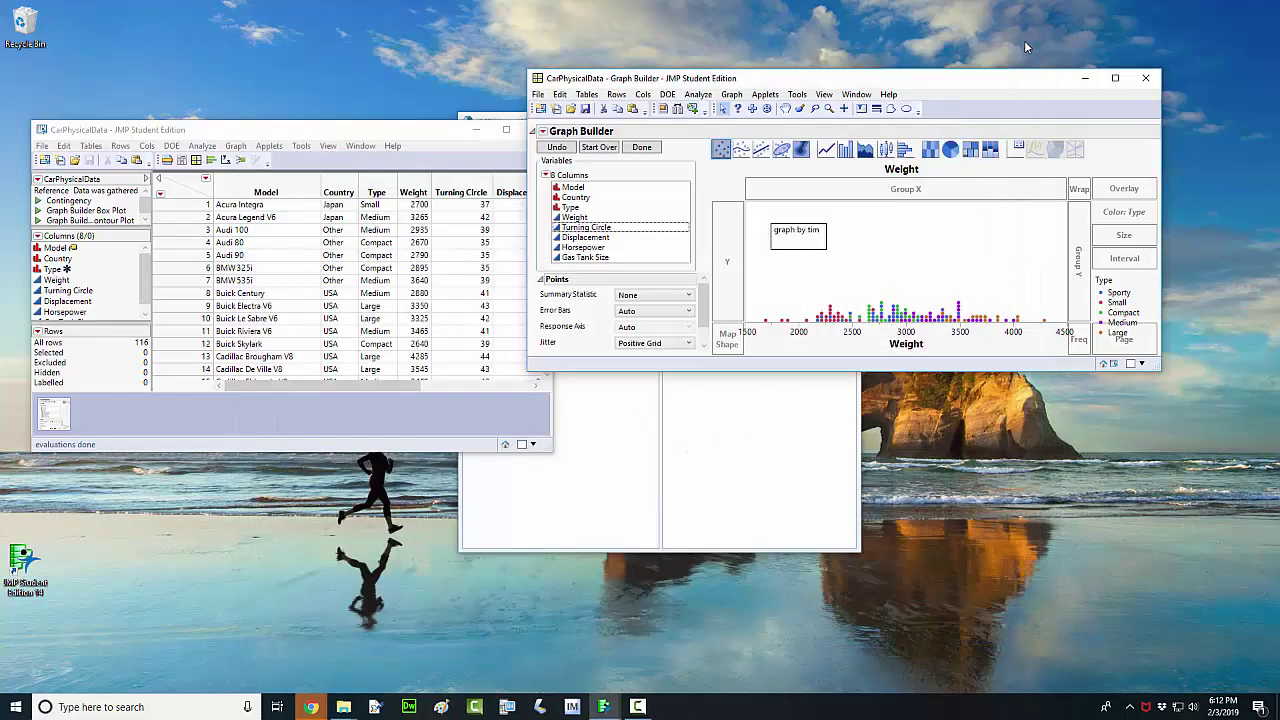